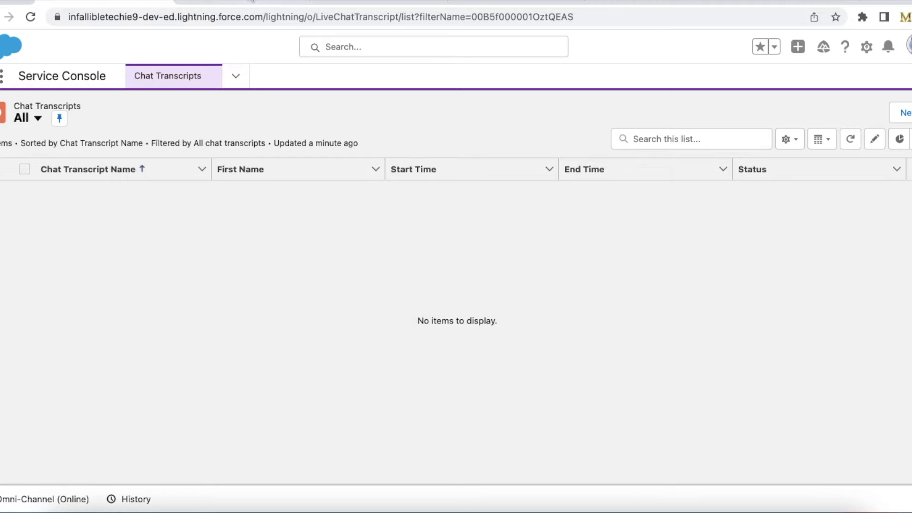
# Step: Bring up the Chat Transcript custom field First Name (First_Name__c) details in Setup
pyautogui.click(246, 1)
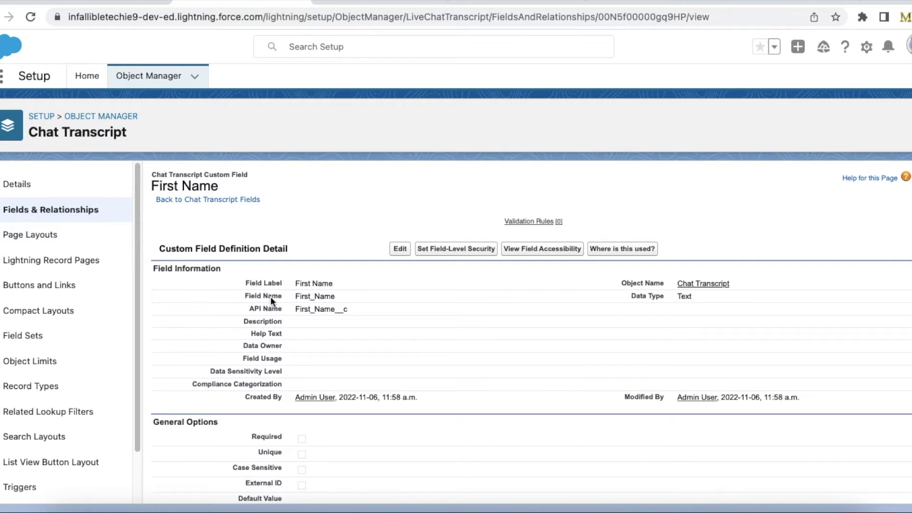
pyautogui.moveTo(151, 175); pyautogui.dragTo(201, 175)
pyautogui.scroll(-3, 358, 315)
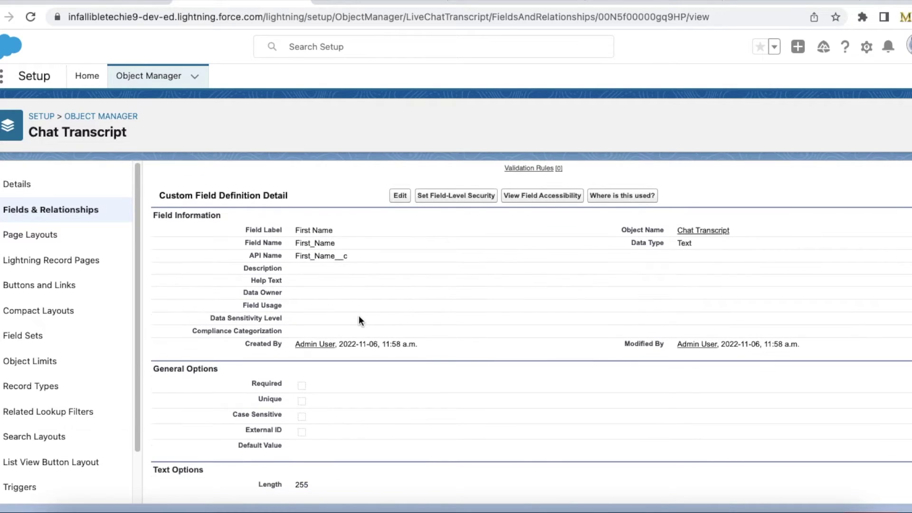
pyautogui.moveTo(257, 416); pyautogui.dragTo(308, 417)
pyautogui.scroll(1, 395, 328)
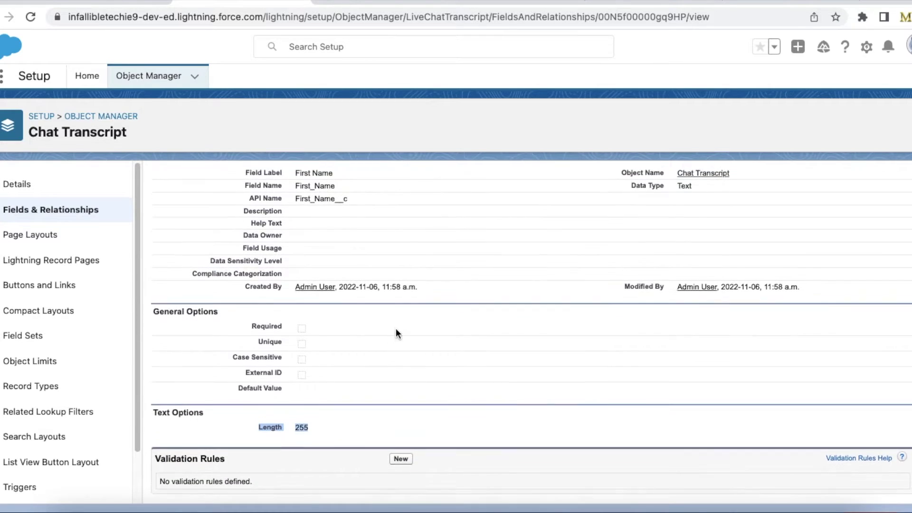
pyautogui.moveTo(622, 182); pyautogui.dragTo(705, 186)
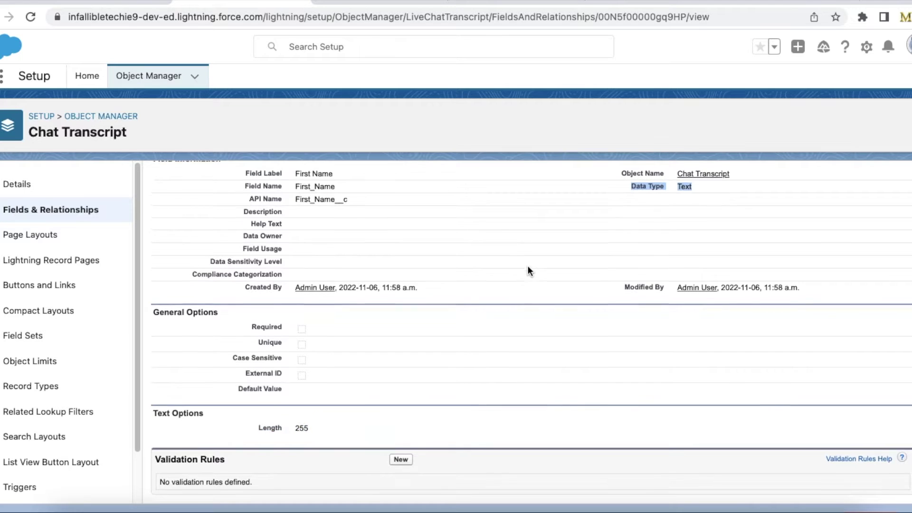
pyautogui.scroll(3, 636, 284)
pyautogui.moveTo(749, 282); pyautogui.dragTo(674, 283)
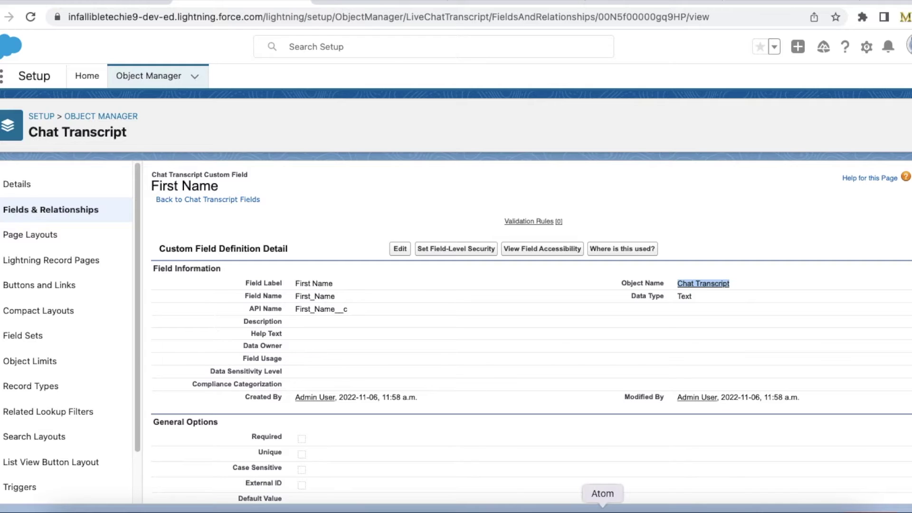
pyautogui.click(521, 509)
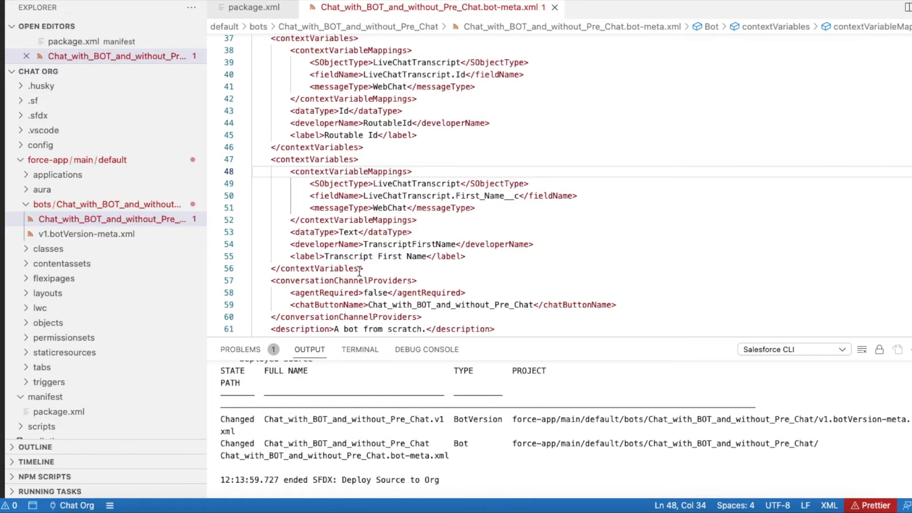
pyautogui.moveTo(369, 268); pyautogui.dragTo(268, 165)
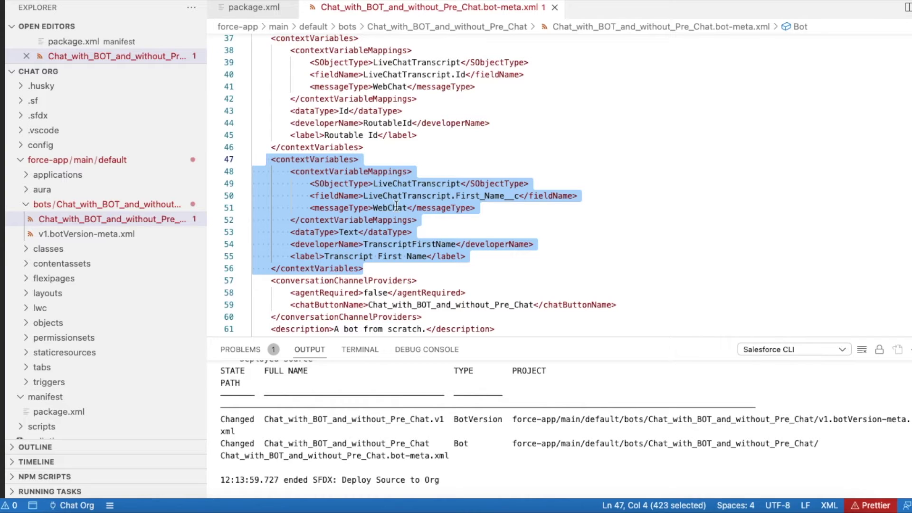
pyautogui.doubleClick(414, 183)
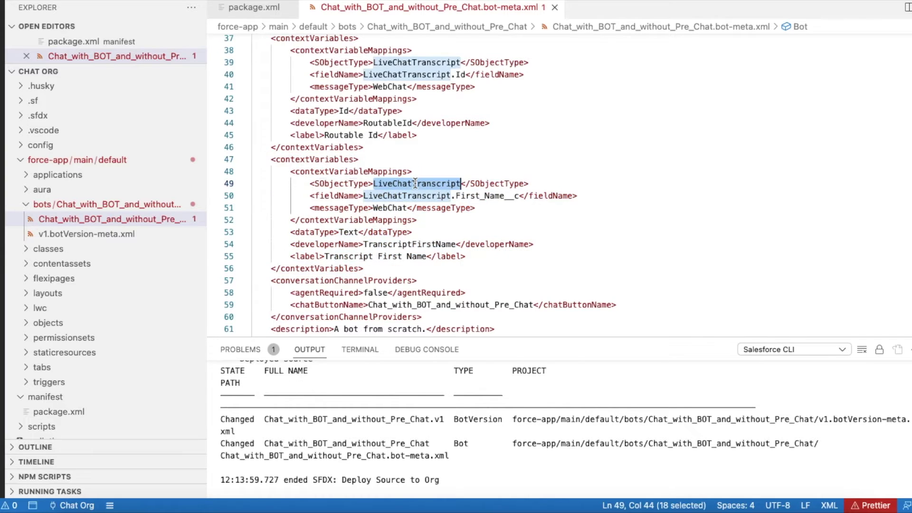
pyautogui.doubleClick(484, 195)
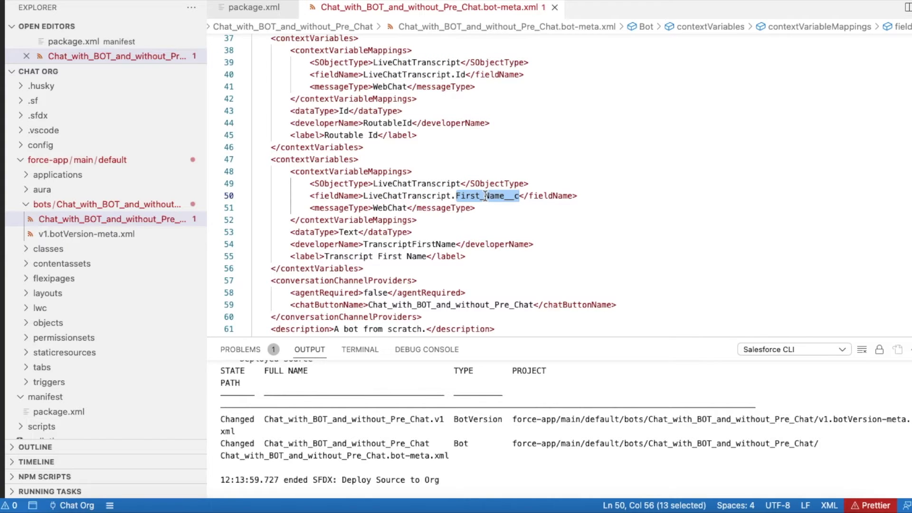
pyautogui.tripleClick(378, 245)
pyautogui.click(378, 245)
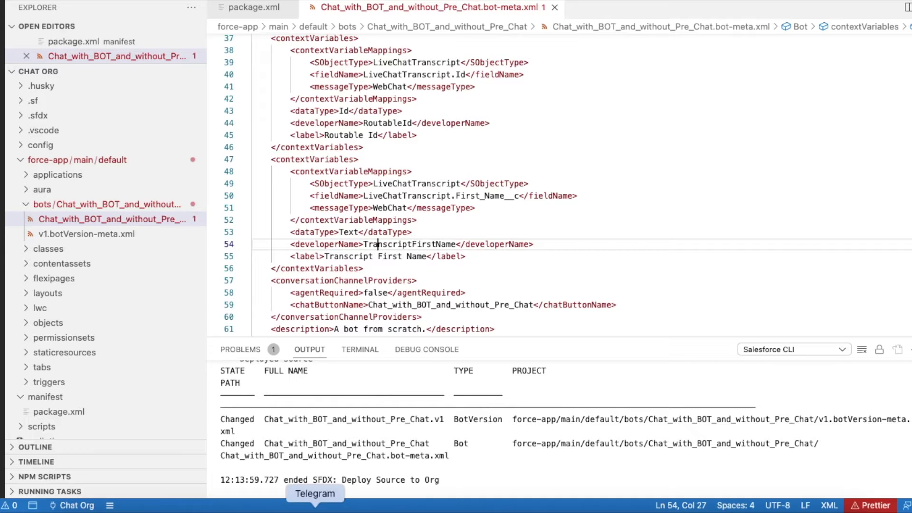
pyautogui.click(238, 507)
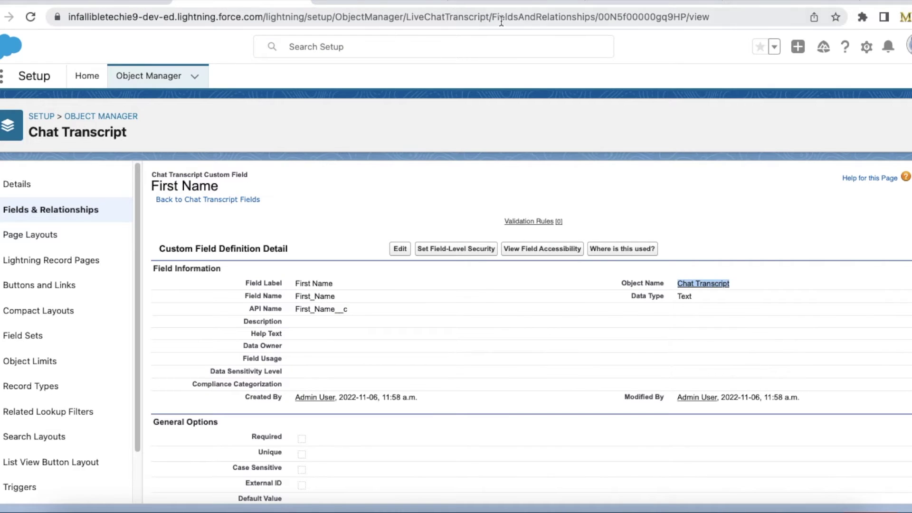
# Step: Open the bot's Variables list and highlight Transcript First Name's Context type
pyautogui.click(474, 3)
pyautogui.click(43, 88)
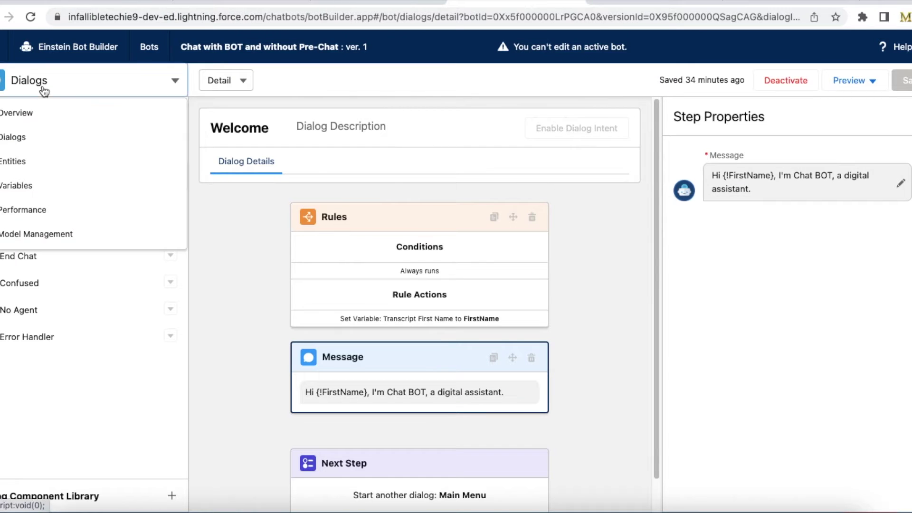
pyautogui.click(31, 192)
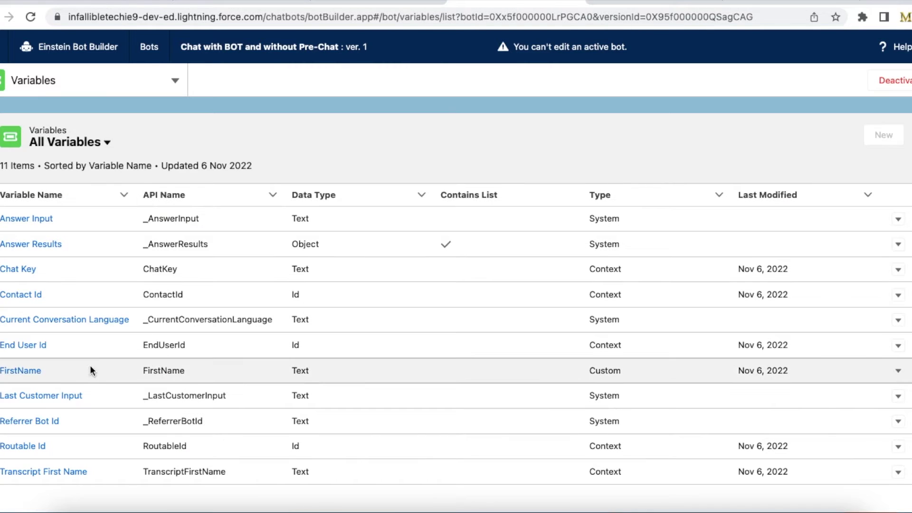
pyautogui.moveTo(637, 471); pyautogui.dragTo(586, 471)
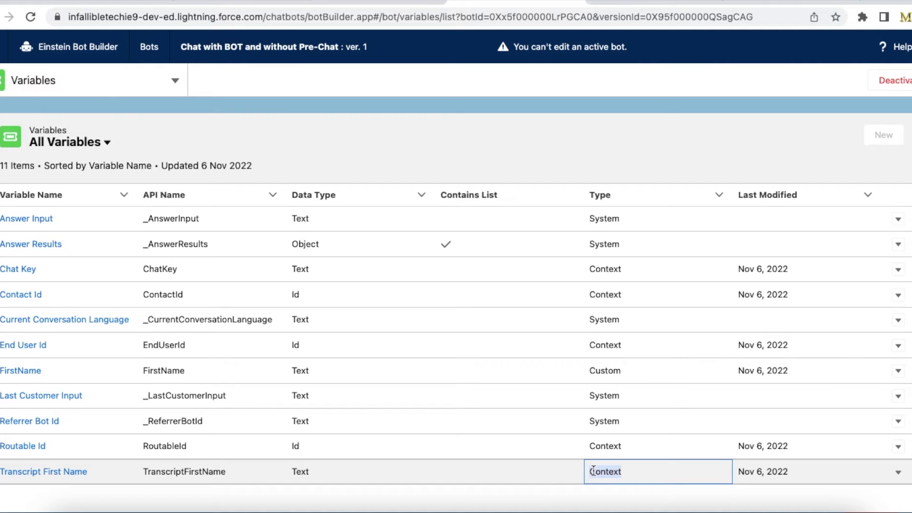
# Step: Check the TranscriptFirstName context variable definition in the bot metadata code editor
pyautogui.click(520, 503)
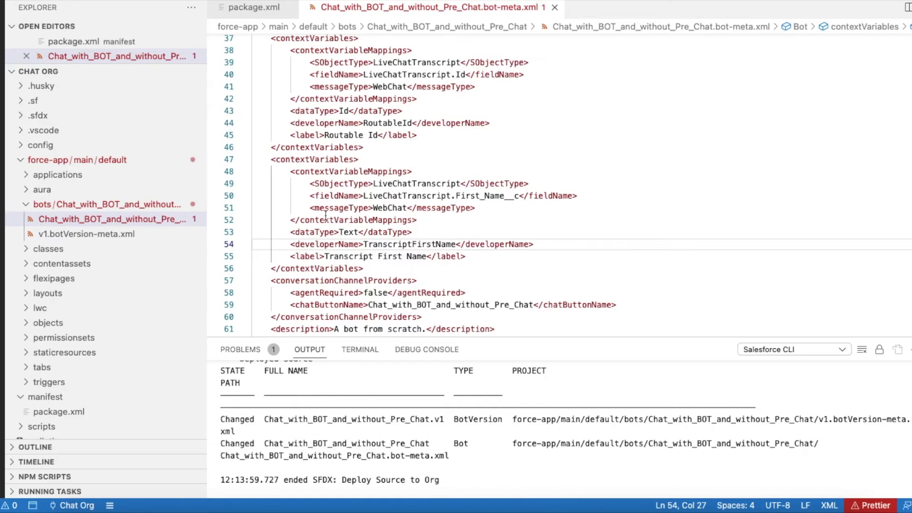
pyautogui.moveTo(270, 159); pyautogui.dragTo(365, 269)
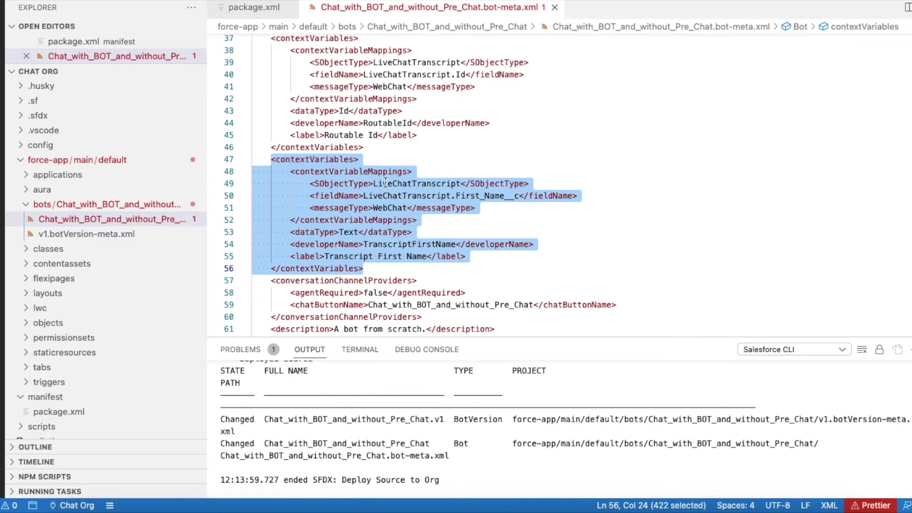
pyautogui.click(233, 503)
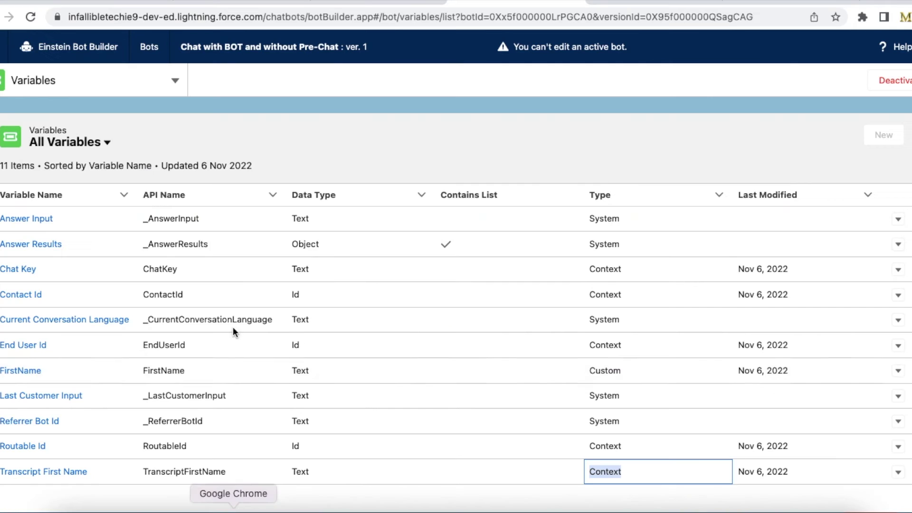
pyautogui.click(138, 85)
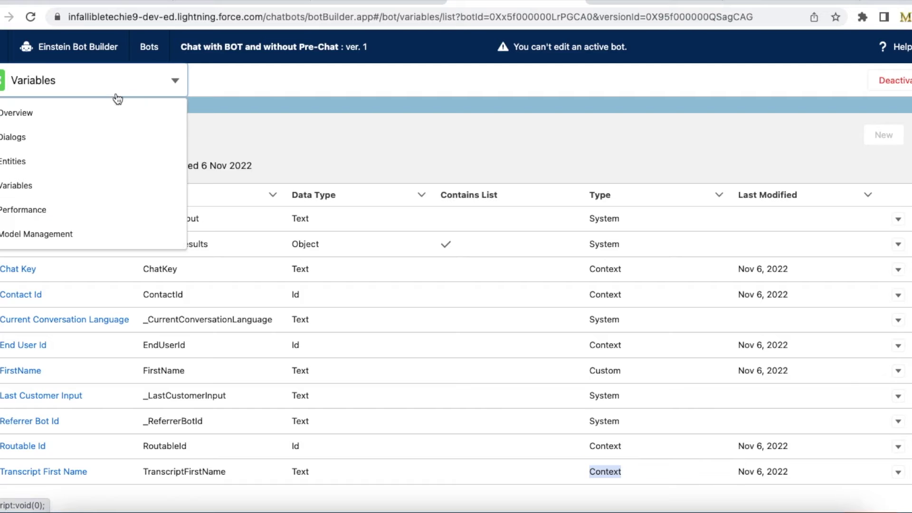
# Step: Inspect the Welcome dialog's greeting message and its rule setting FirstName from Transcript First Name
pyautogui.click(50, 136)
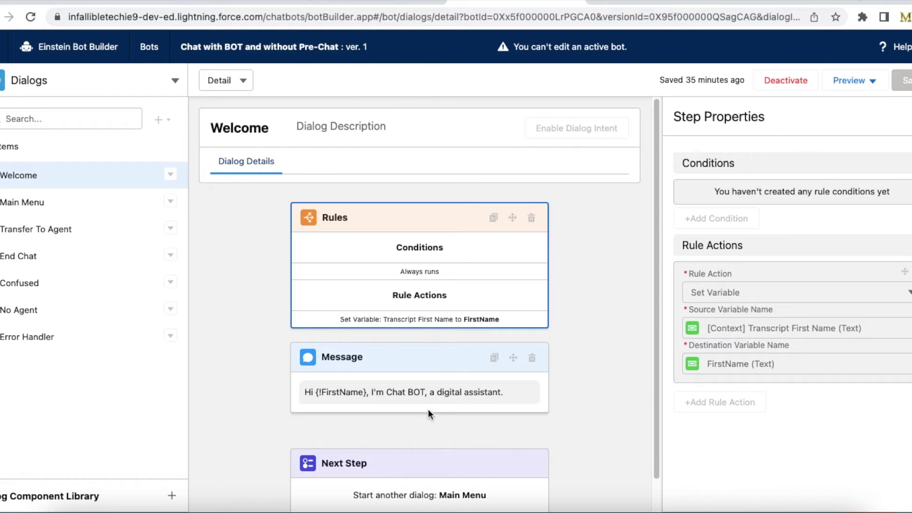
pyautogui.click(417, 398)
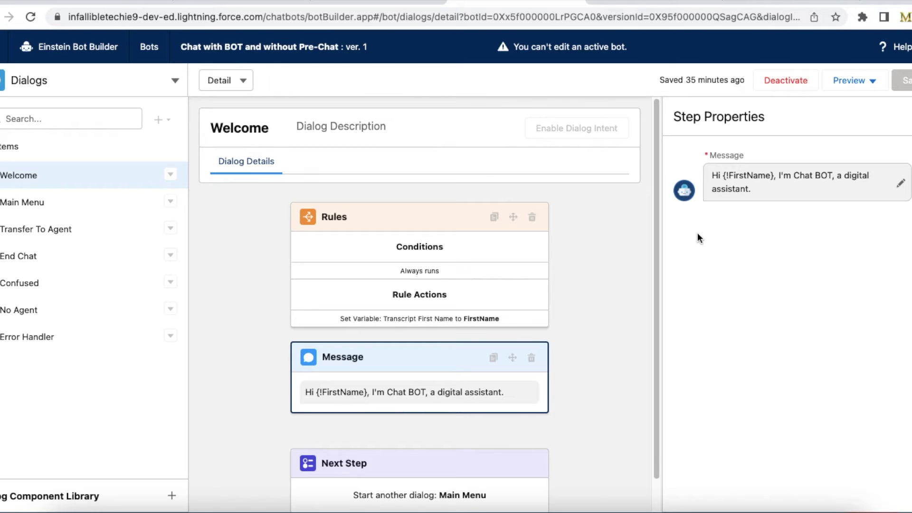
pyautogui.click(334, 244)
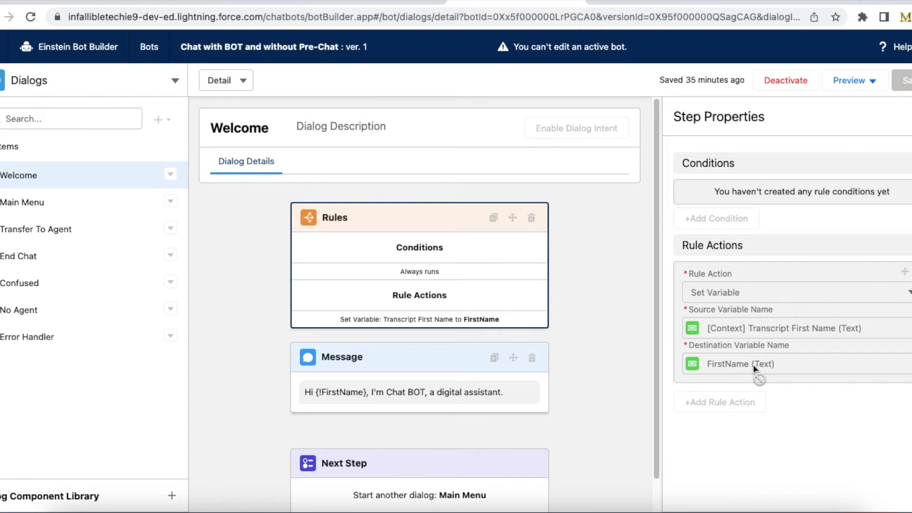
pyautogui.click(621, 5)
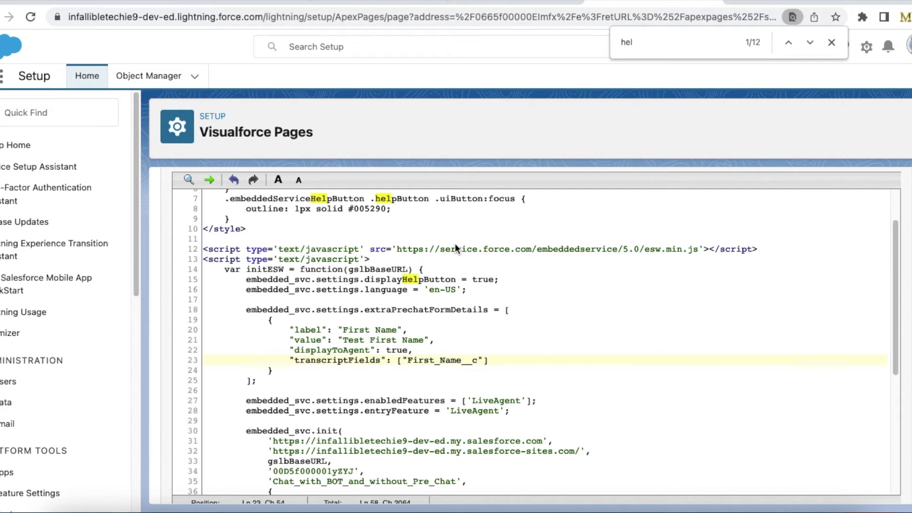
# Step: Inspect the extraPrechatFormDetails block mapping the First Name label to transcript field First_Name__c
pyautogui.moveTo(263, 380); pyautogui.dragTo(246, 314)
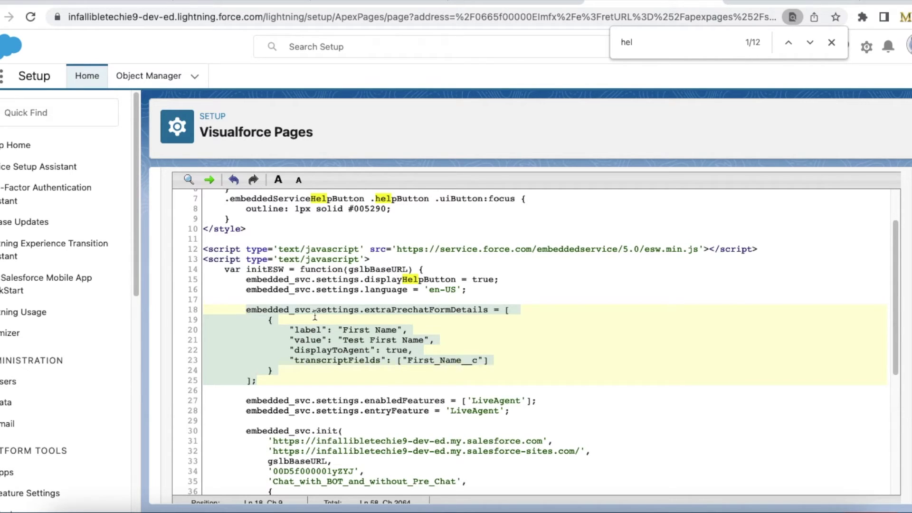
pyautogui.click(392, 311)
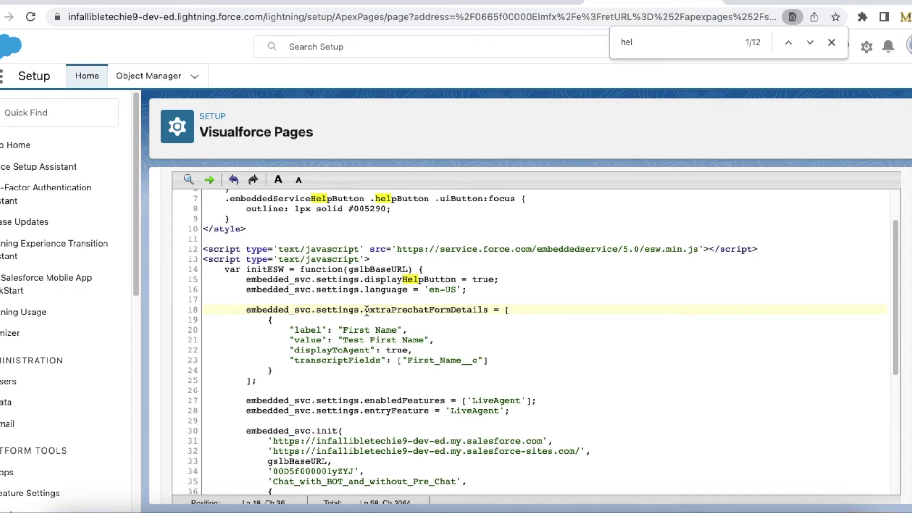
pyautogui.moveTo(365, 311); pyautogui.dragTo(488, 311)
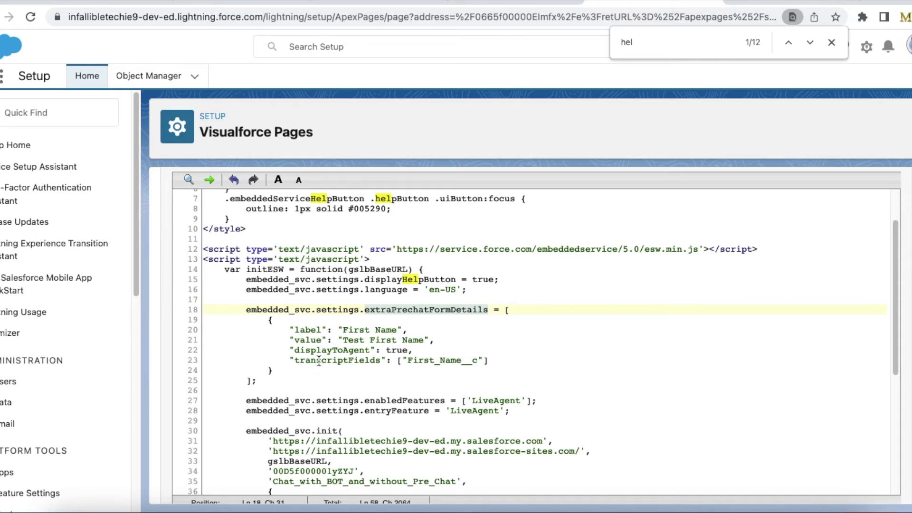
pyautogui.moveTo(293, 360); pyautogui.dragTo(381, 361)
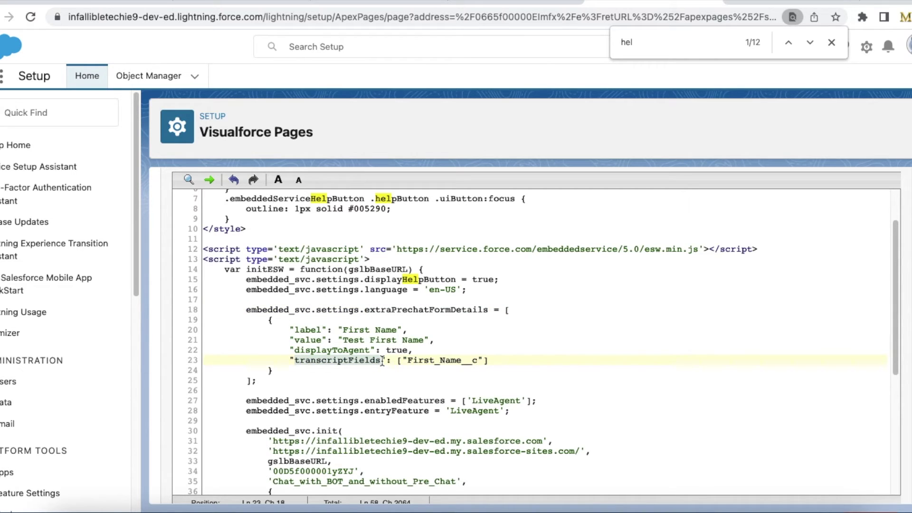
pyautogui.doubleClick(424, 360)
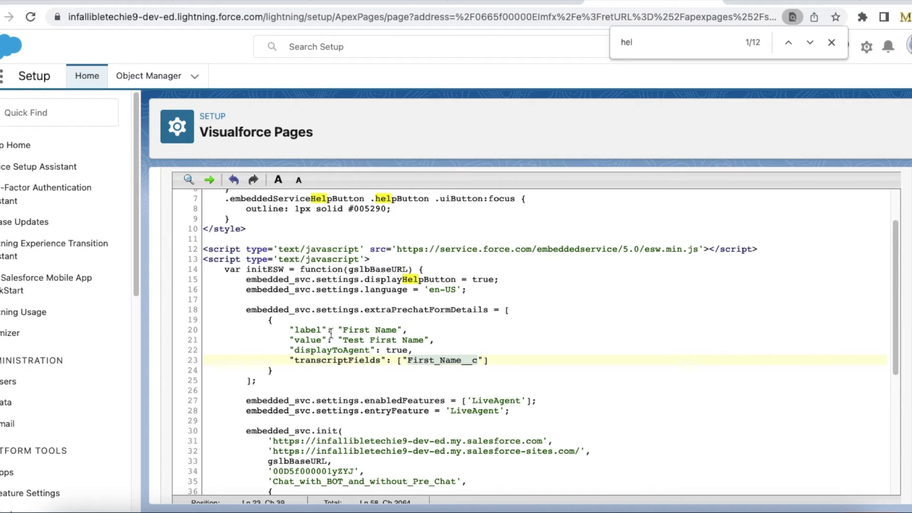
pyautogui.moveTo(291, 328); pyautogui.dragTo(408, 330)
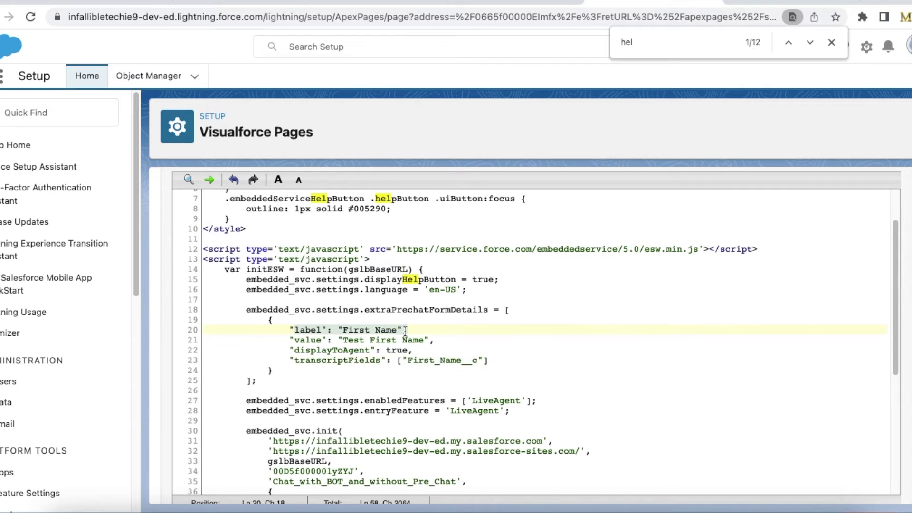
pyautogui.click(293, 339)
# Step: Highlight the 'Test First Name' pre-chat value and First_Name__c, comparing against the bot's dialog
pyautogui.tripleClick(336, 344)
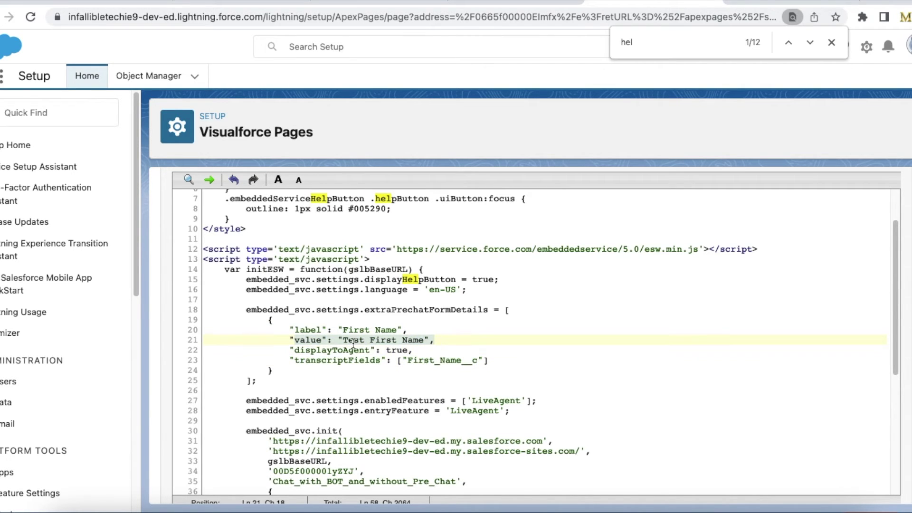
pyautogui.moveTo(342, 340); pyautogui.dragTo(424, 341)
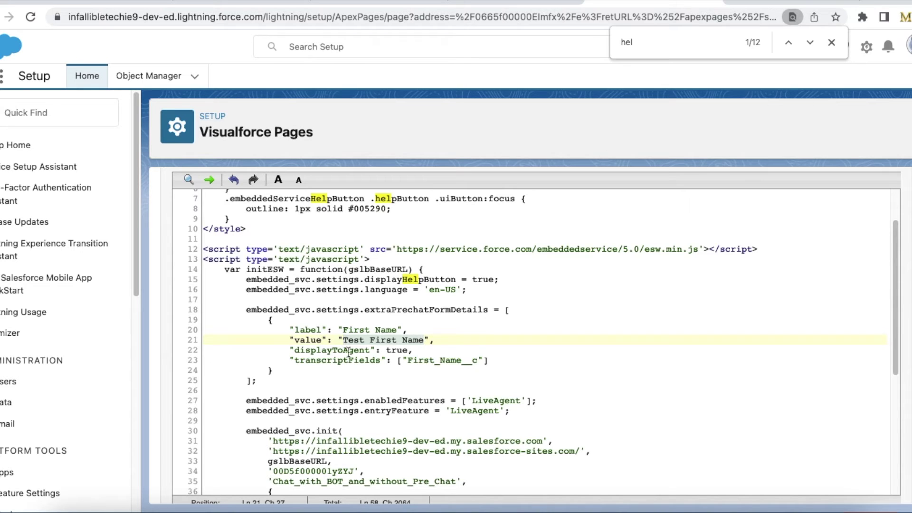
pyautogui.moveTo(338, 340); pyautogui.dragTo(423, 339)
pyautogui.moveTo(257, 382); pyautogui.dragTo(248, 312)
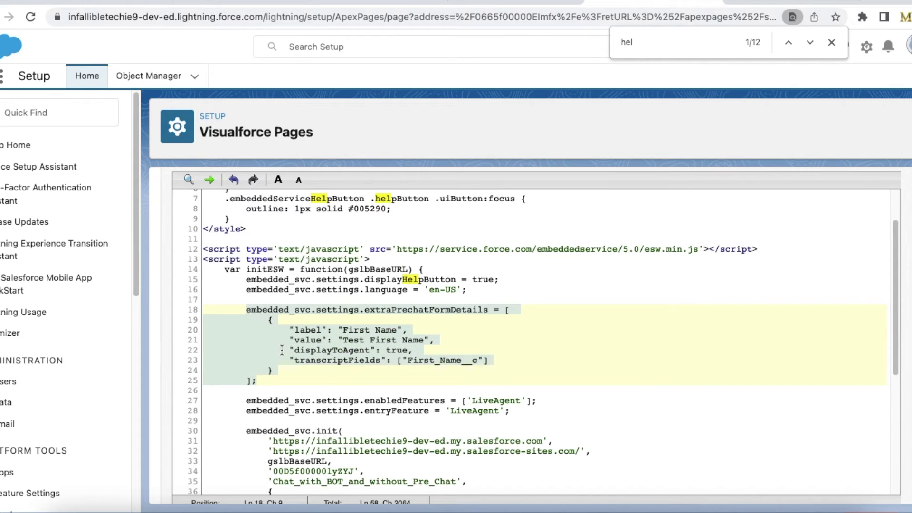
pyautogui.doubleClick(442, 360)
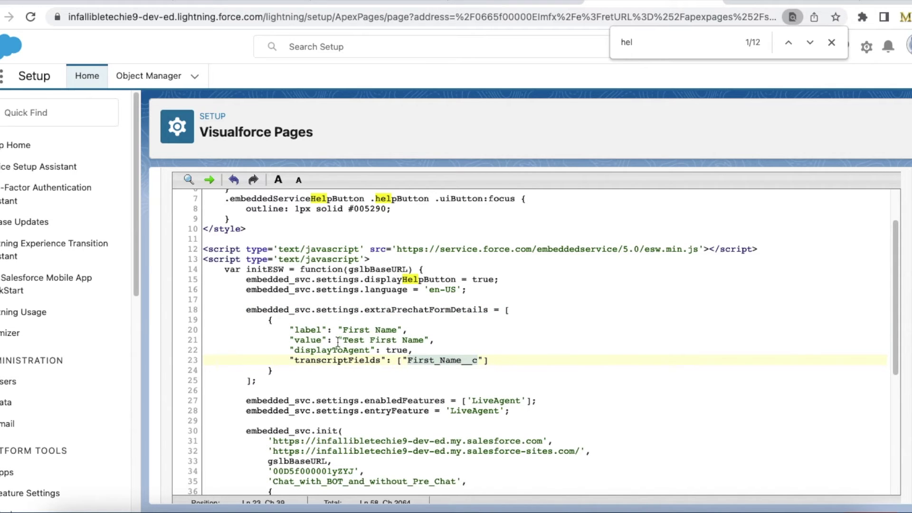
pyautogui.moveTo(342, 339); pyautogui.dragTo(423, 342)
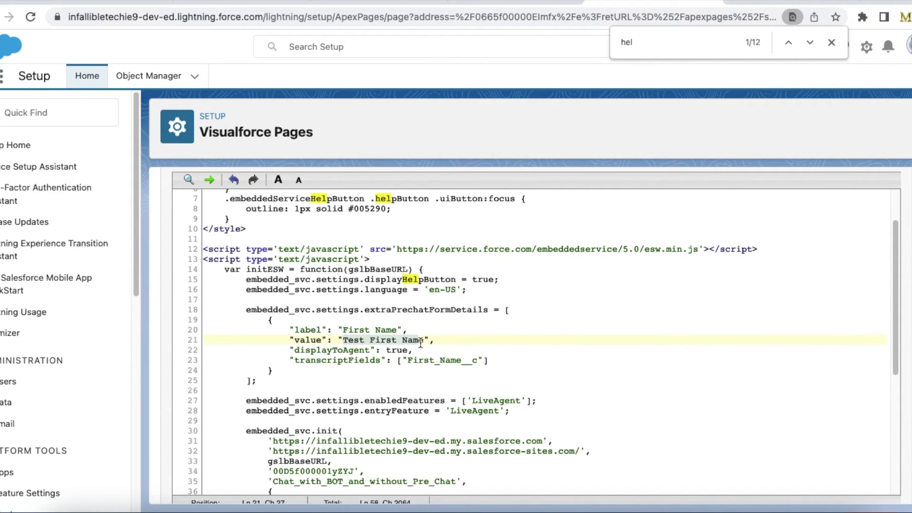
pyautogui.click(475, 2)
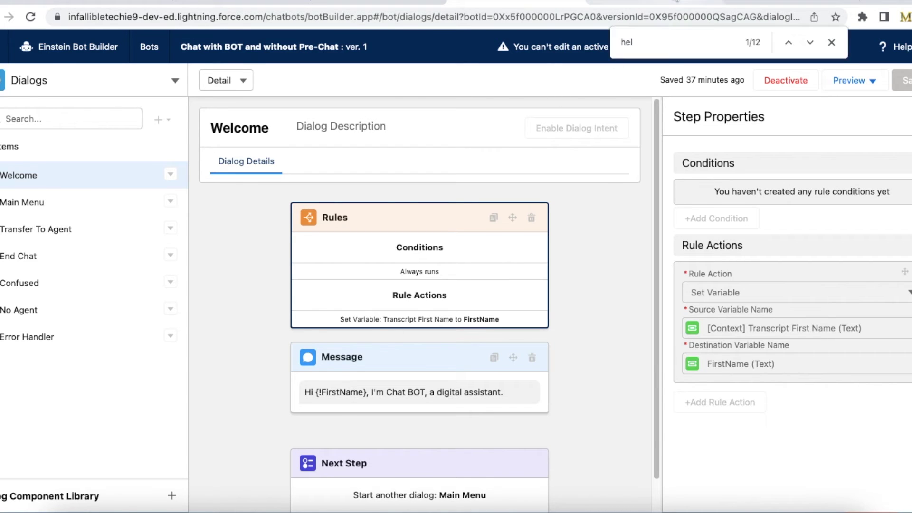
pyautogui.click(651, 2)
# Step: Go via the test page to the deployment's Chat Settings, where the Pre-Chat page is inactive
pyautogui.click(784, 2)
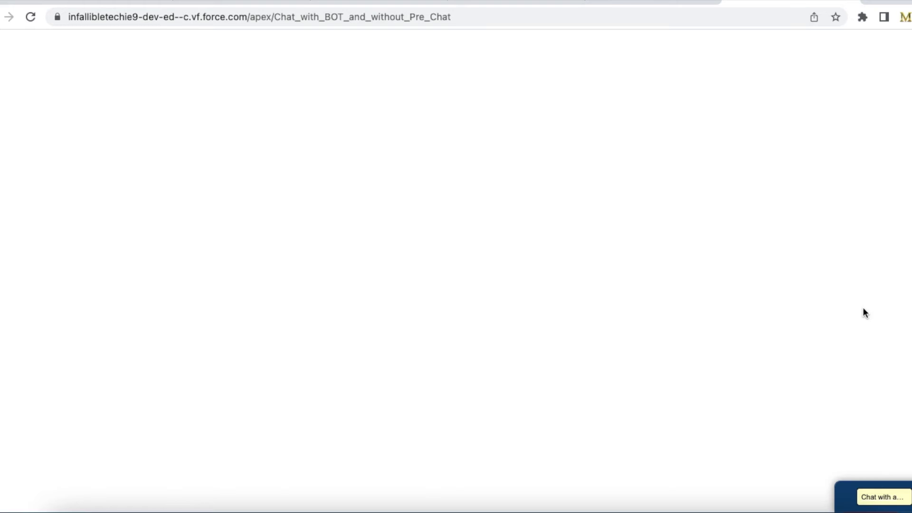
pyautogui.click(359, 4)
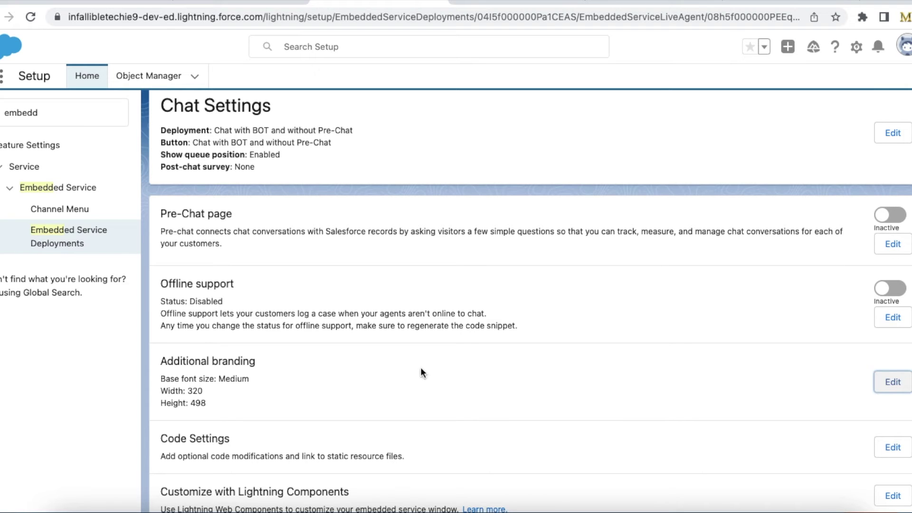
pyautogui.click(895, 387)
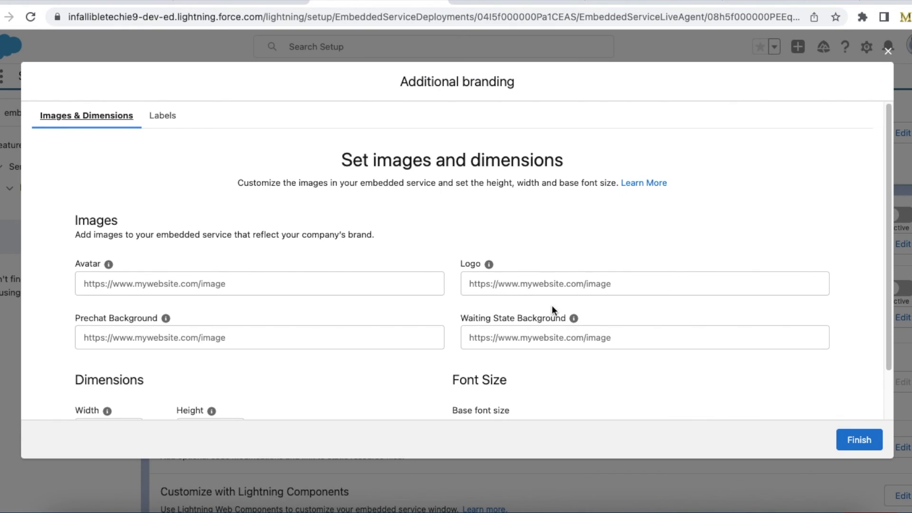
pyautogui.click(172, 122)
pyautogui.click(131, 240)
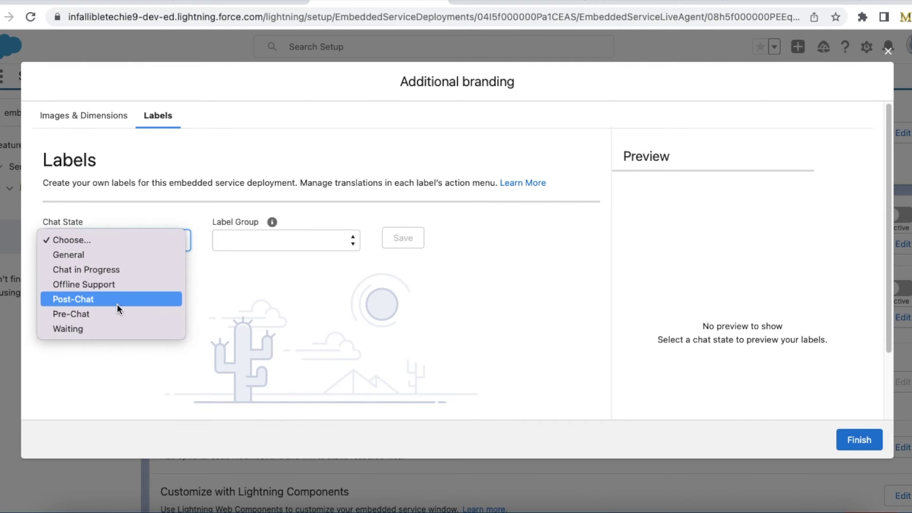
pyautogui.click(103, 328)
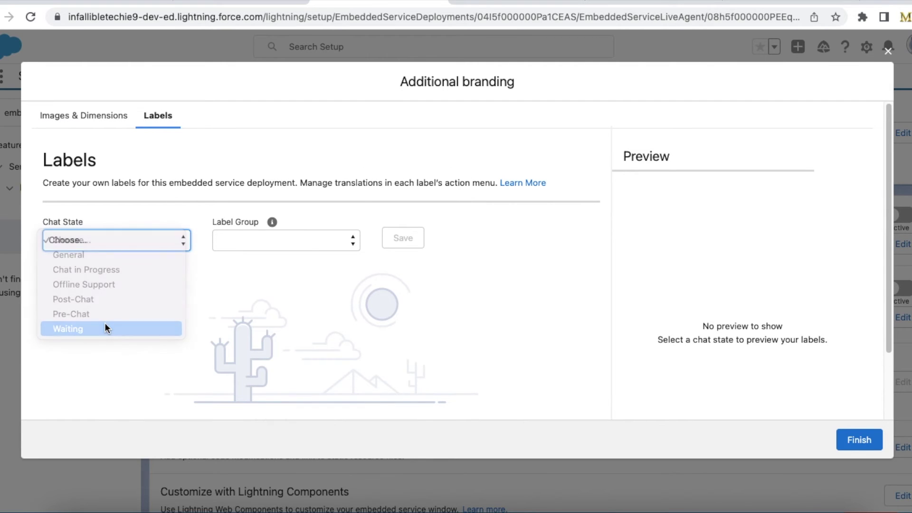
pyautogui.click(271, 240)
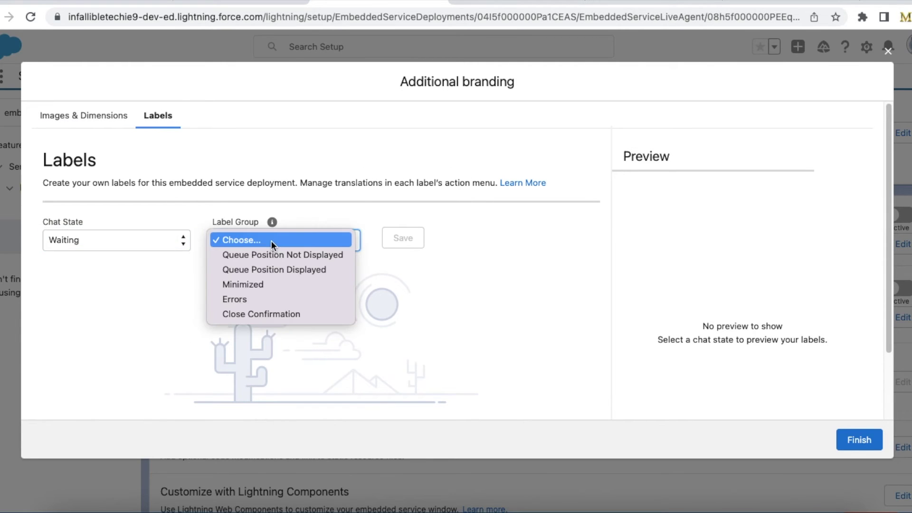
pyautogui.click(269, 269)
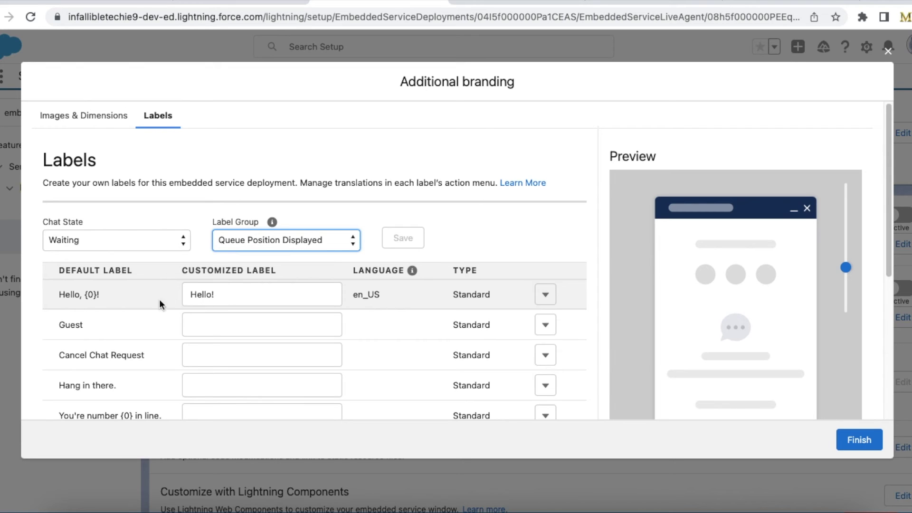
pyautogui.moveTo(85, 294); pyautogui.dragTo(99, 294)
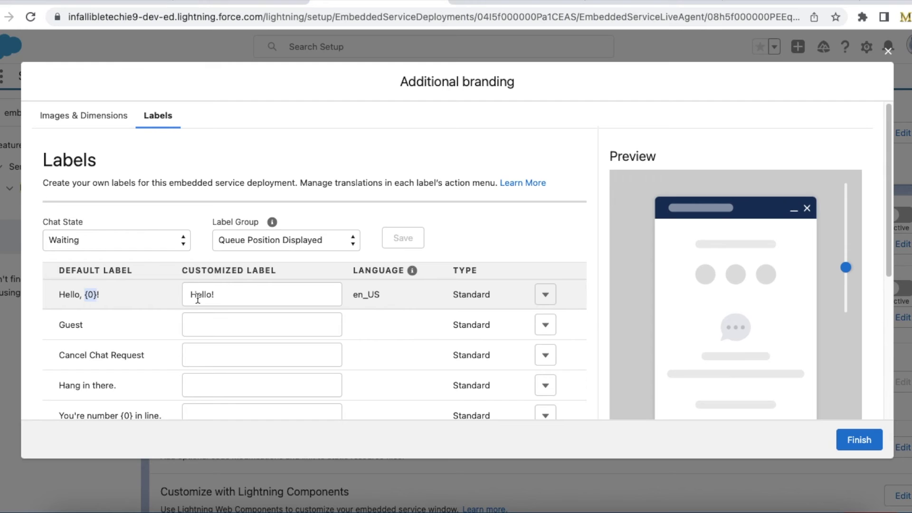
pyautogui.click(237, 295)
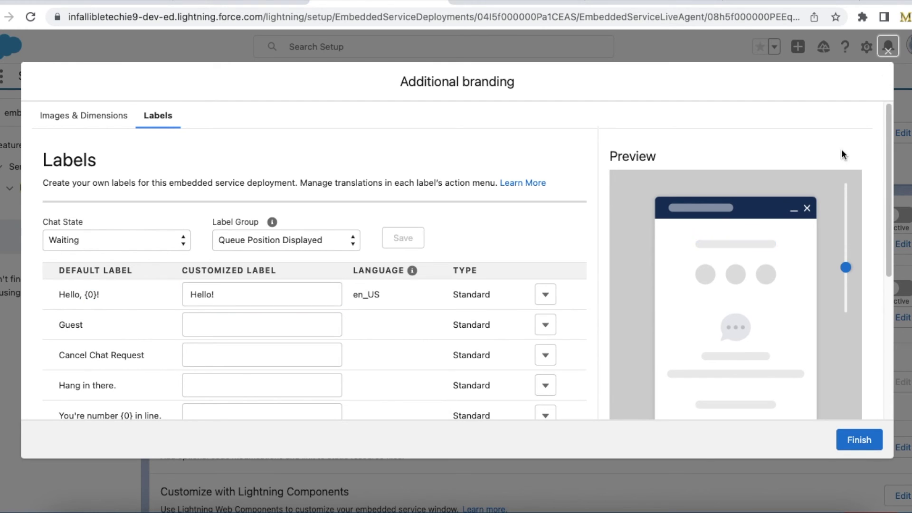
pyautogui.click(884, 52)
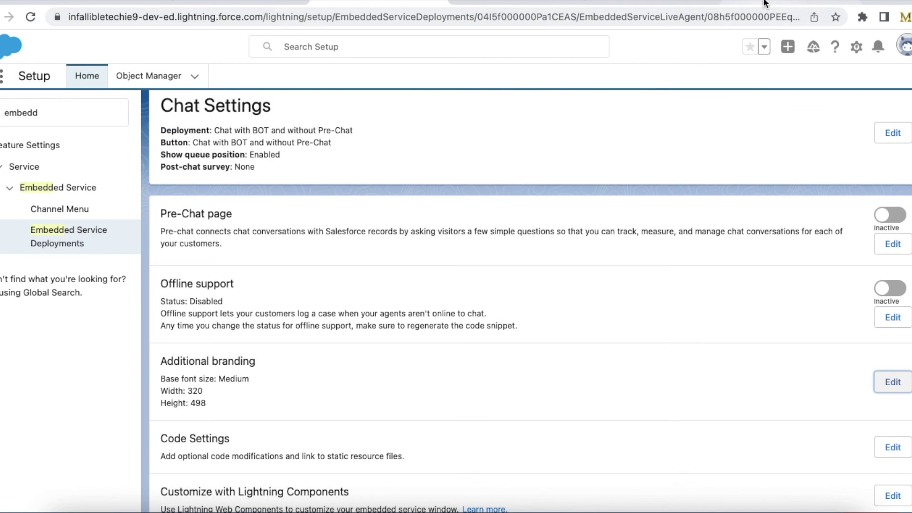
pyautogui.click(764, 4)
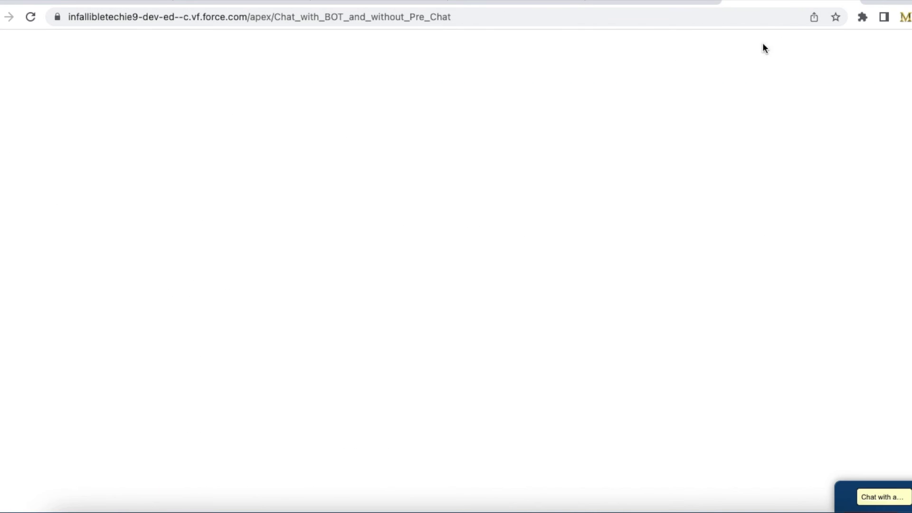
# Step: Start a bot chat, confirm the Test First Name greeting, and cross-check First_Name__c in the bot XML
pyautogui.click(892, 496)
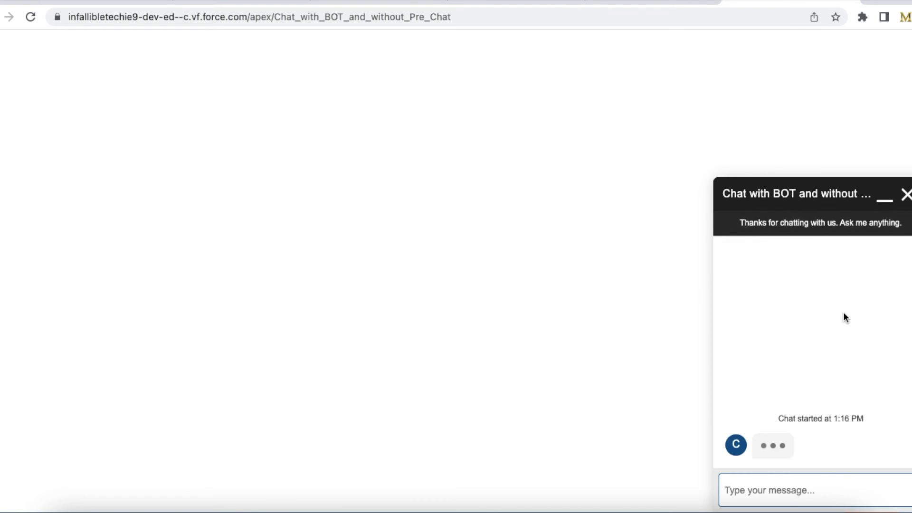
pyautogui.moveTo(759, 424); pyautogui.dragTo(868, 436)
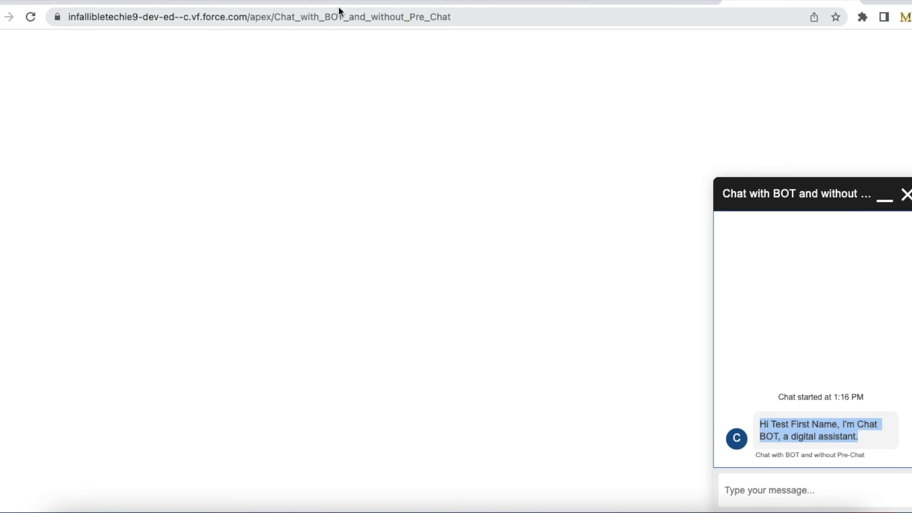
pyautogui.click(276, 2)
pyautogui.doubleClick(317, 309)
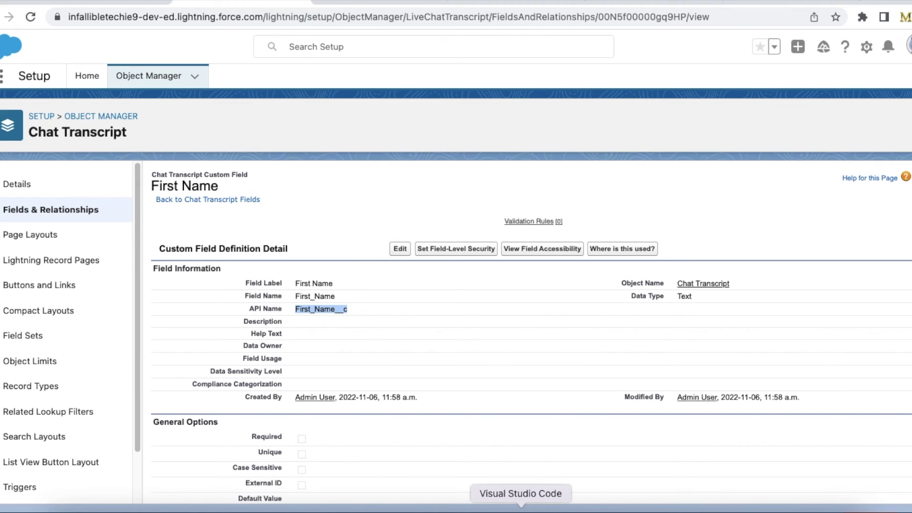
pyautogui.click(521, 509)
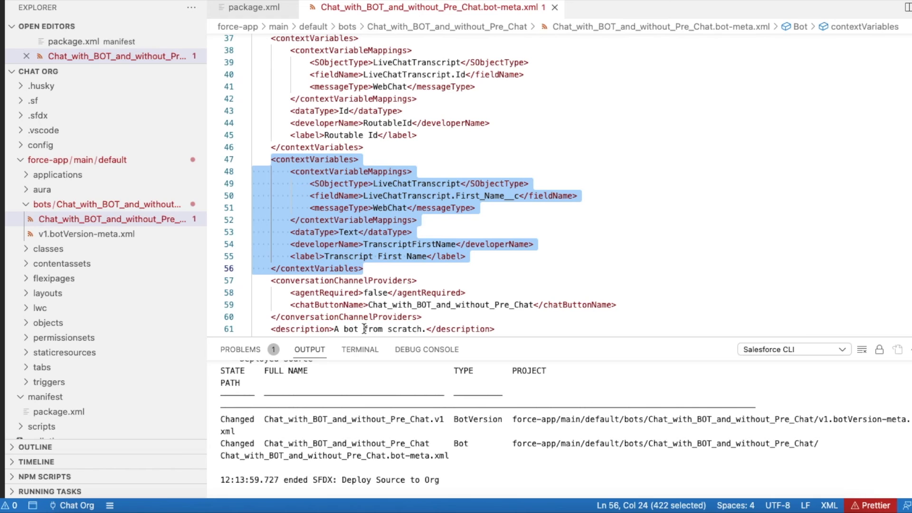
pyautogui.click(237, 507)
pyautogui.click(371, 3)
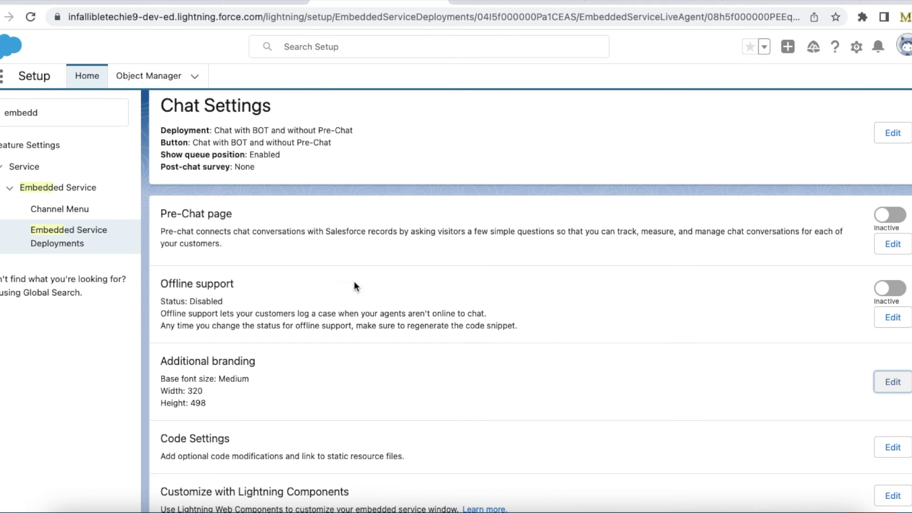
# Step: Browse the Additional branding labels for the Waiting state and Queue Position Displayed group
pyautogui.click(892, 383)
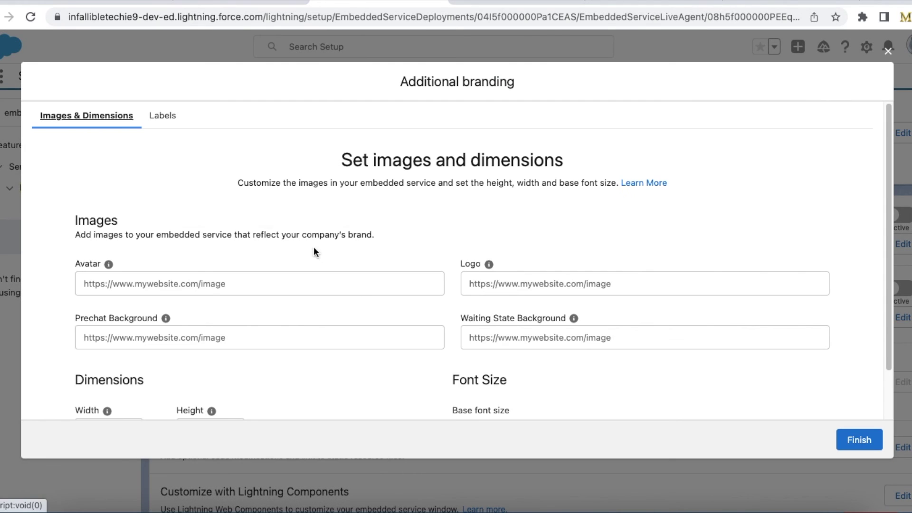
pyautogui.click(172, 126)
pyautogui.click(101, 235)
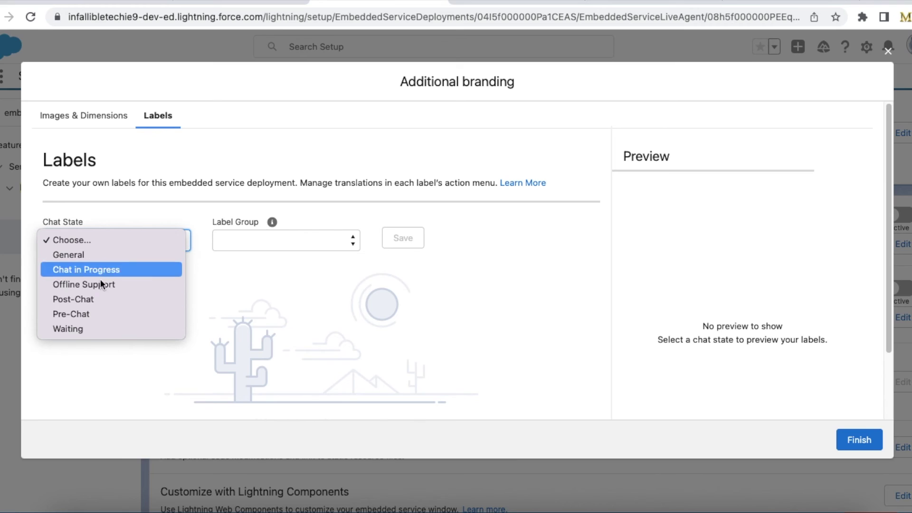
pyautogui.click(246, 238)
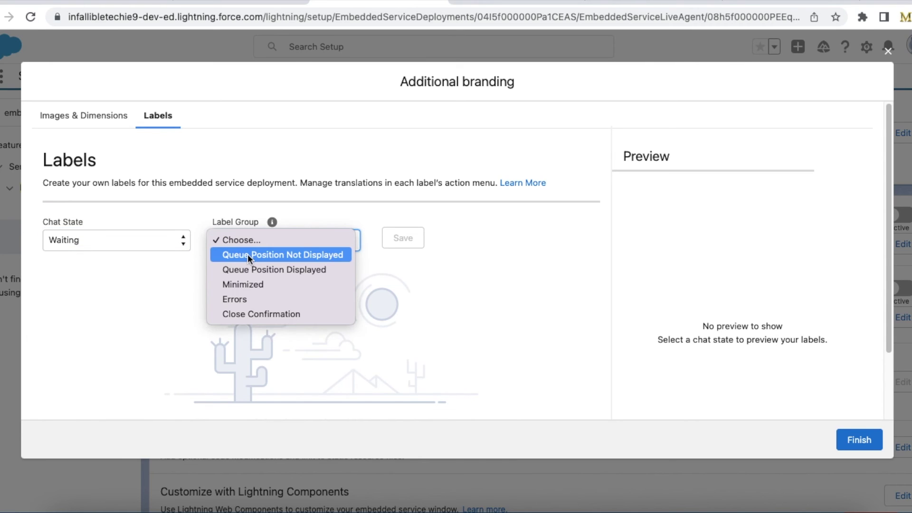
pyautogui.press('Escape')
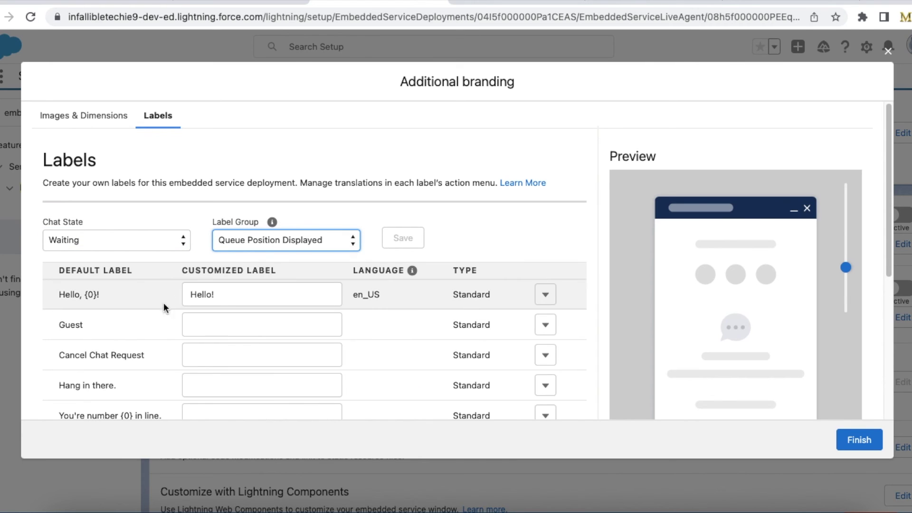
pyautogui.click(534, 4)
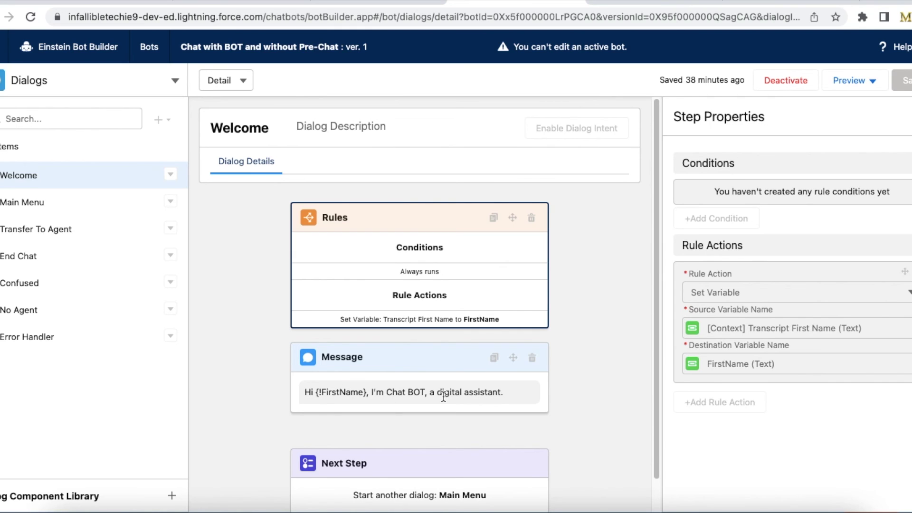
# Step: Show the test page chat with the bot greeting 'Hi Test First Name, I'm Chat BOT.'
pyautogui.click(764, 5)
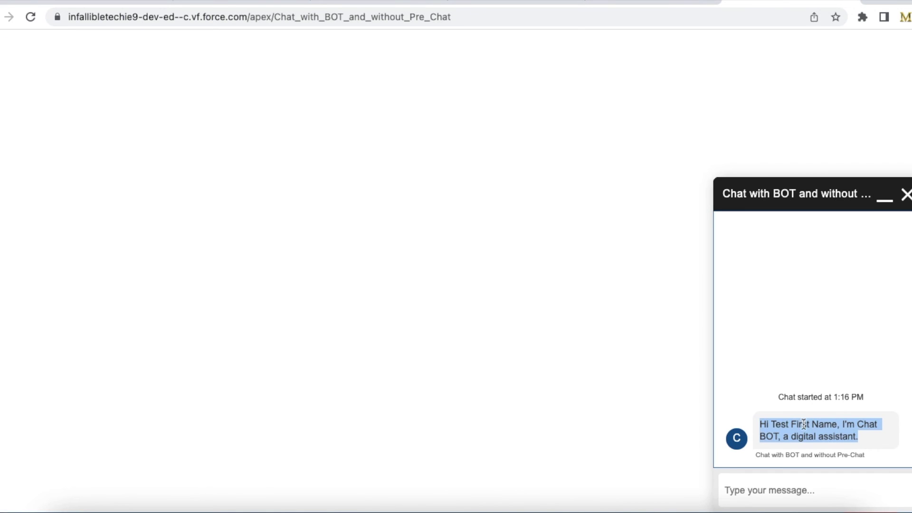